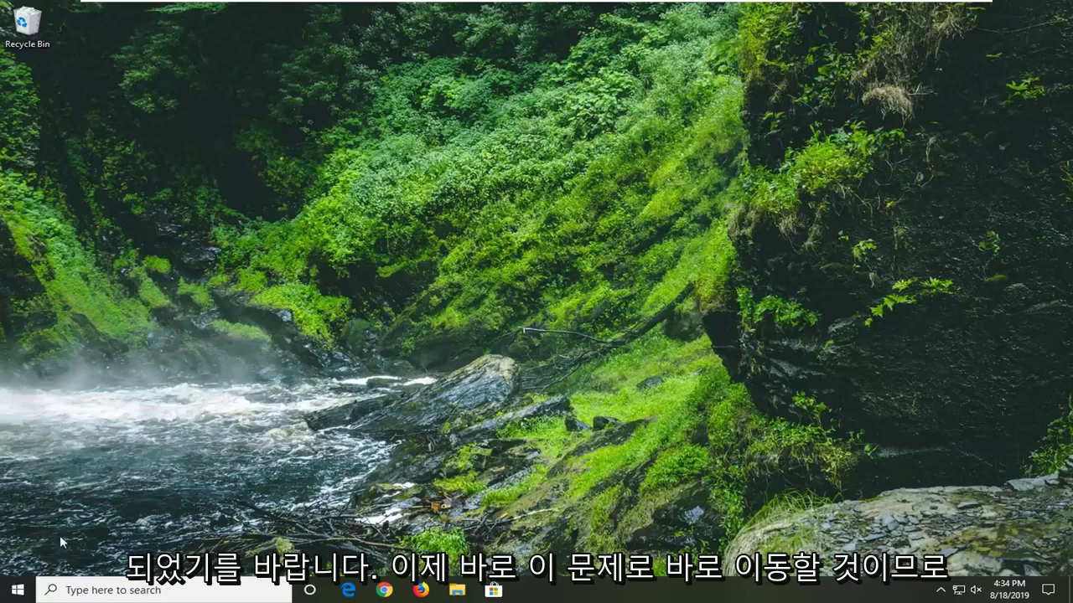
Step: Search for regedit, run Registry Editor as administrator, approve the elevation request, and reposition its window on the desktop
{"action": "left_click", "coordinate": [17, 589]}
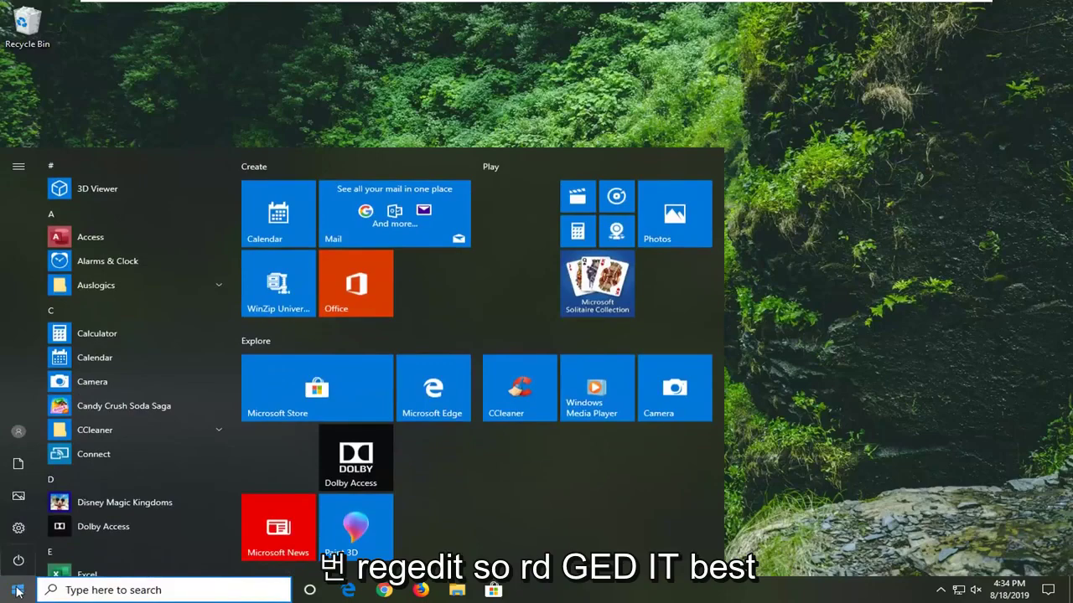
{"action": "type", "text": "regedit"}
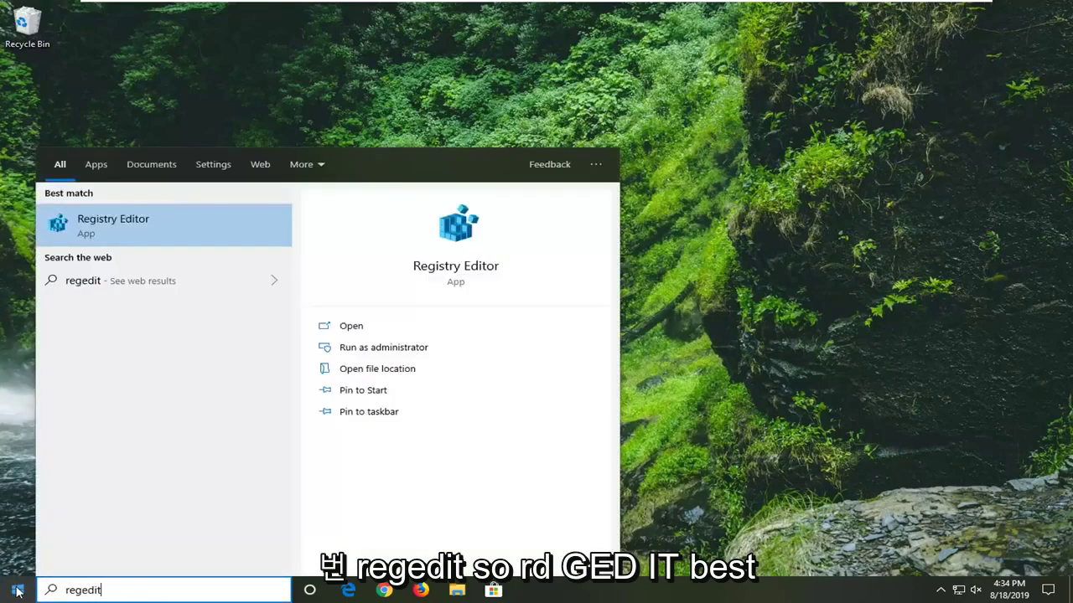
{"action": "right_click", "coordinate": [112, 223]}
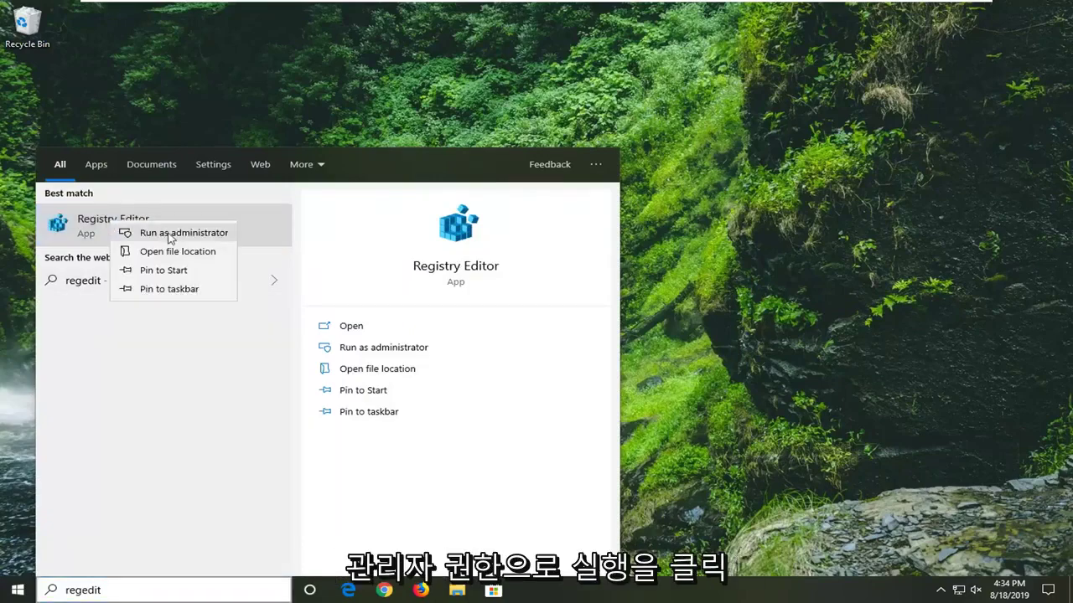
{"action": "left_click", "coordinate": [196, 240]}
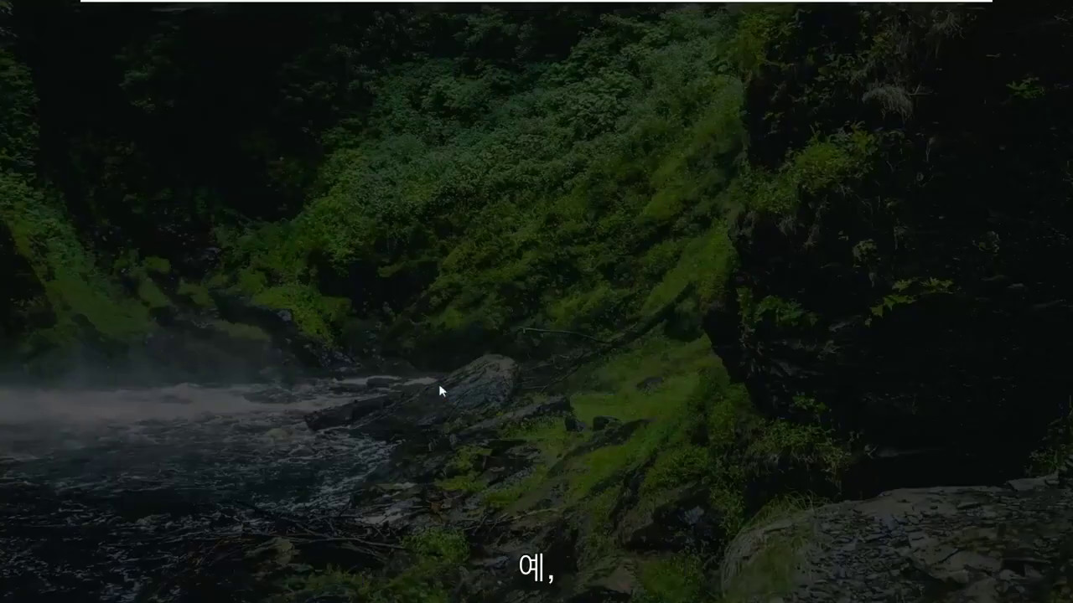
{"action": "left_click", "coordinate": [407, 384]}
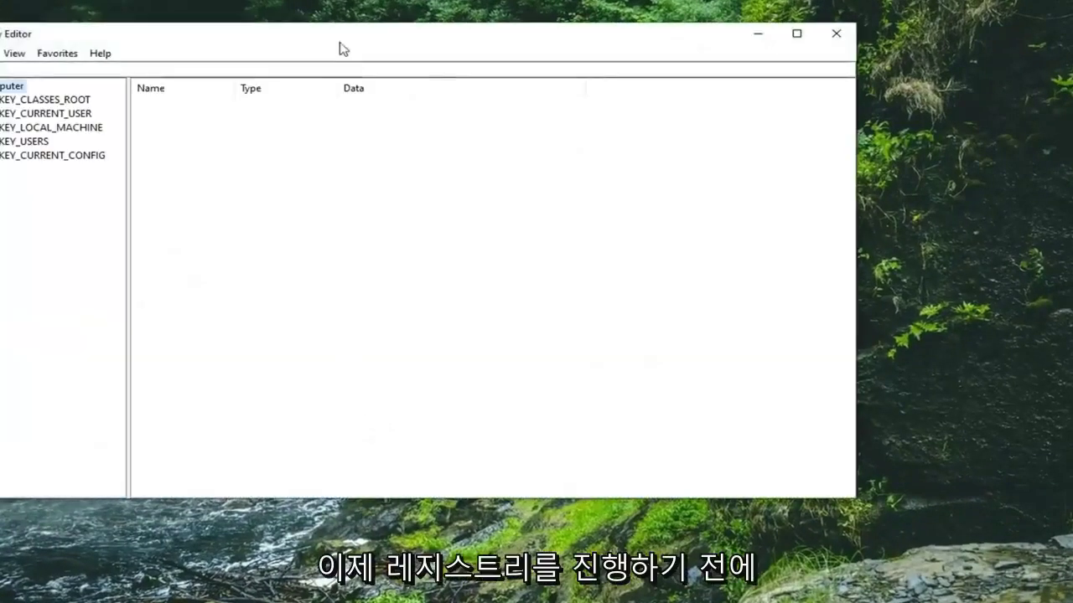
{"action": "left_click_drag", "start_coordinate": [379, 45], "coordinate": [480, 64]}
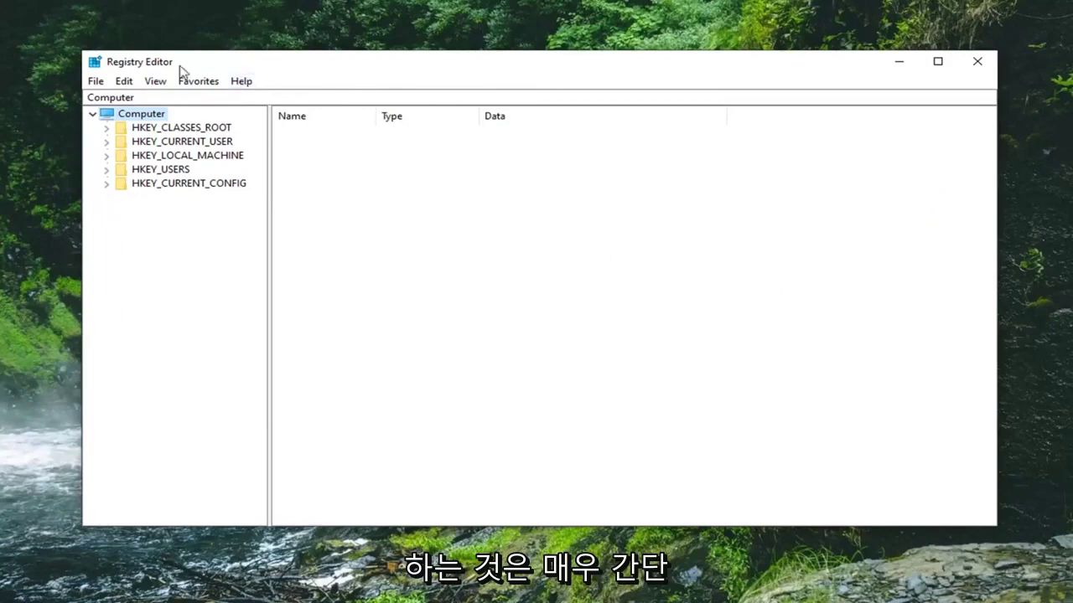
Step: View the registry export dialog and the registry import dialog, cancelling each without choosing a file
{"action": "left_click", "coordinate": [97, 81]}
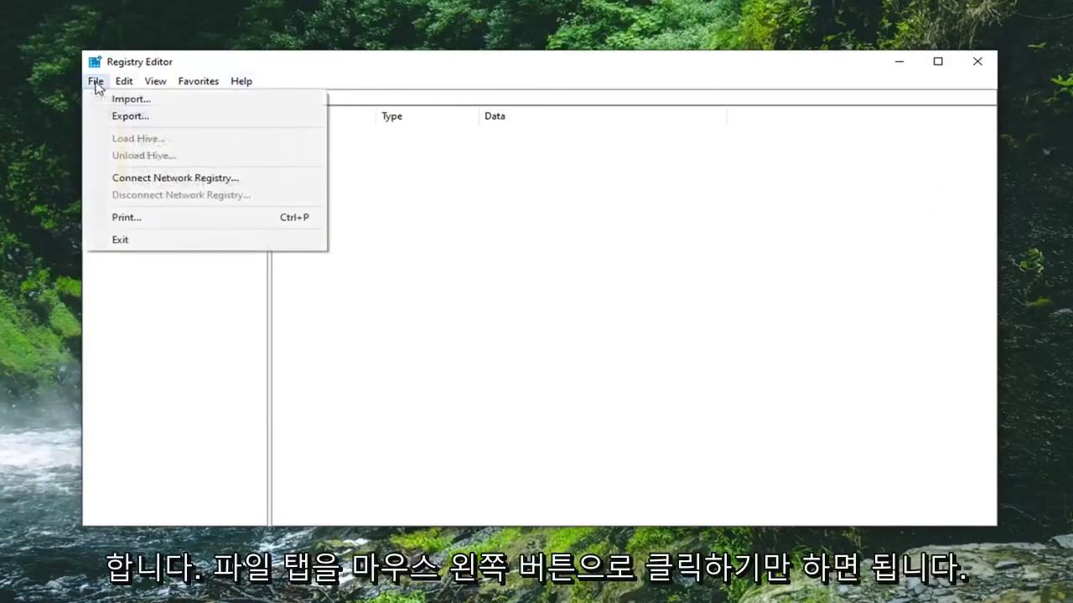
{"action": "left_click", "coordinate": [122, 116]}
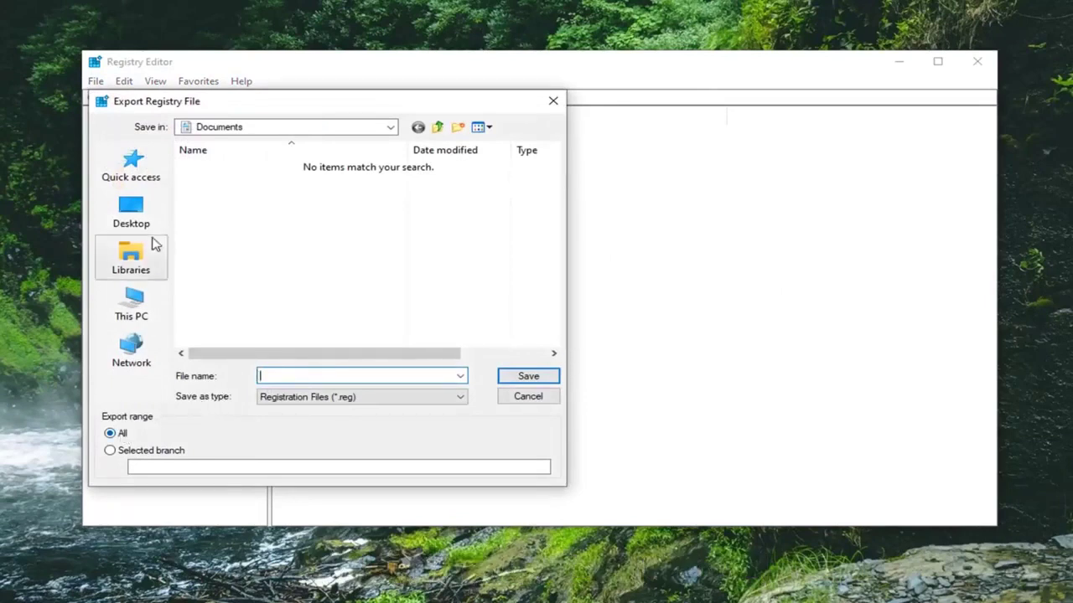
{"action": "left_click", "coordinate": [523, 395]}
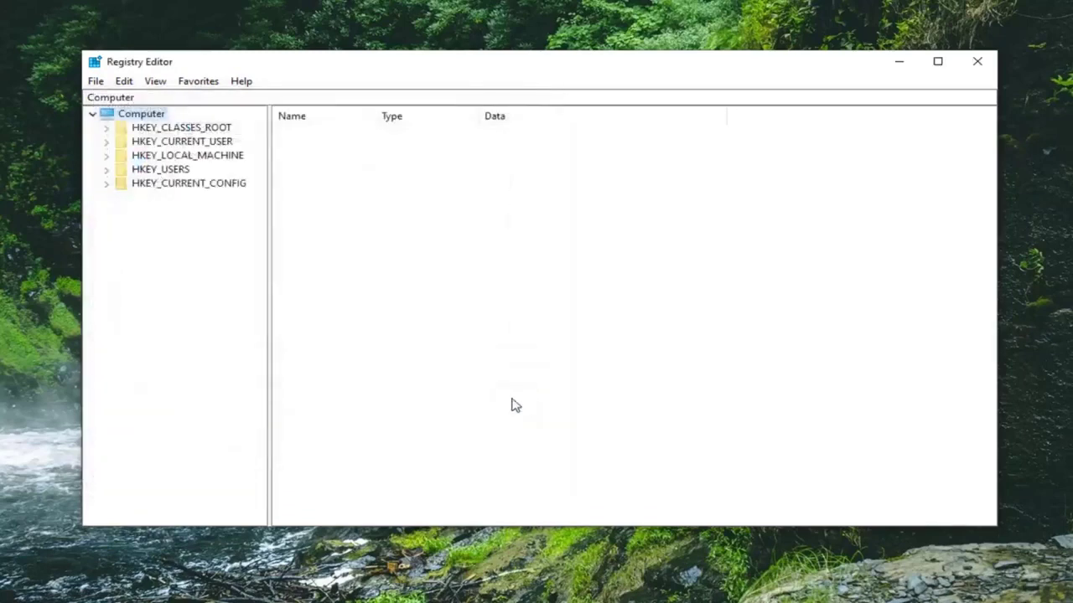
{"action": "left_click", "coordinate": [96, 80]}
{"action": "left_click", "coordinate": [122, 98]}
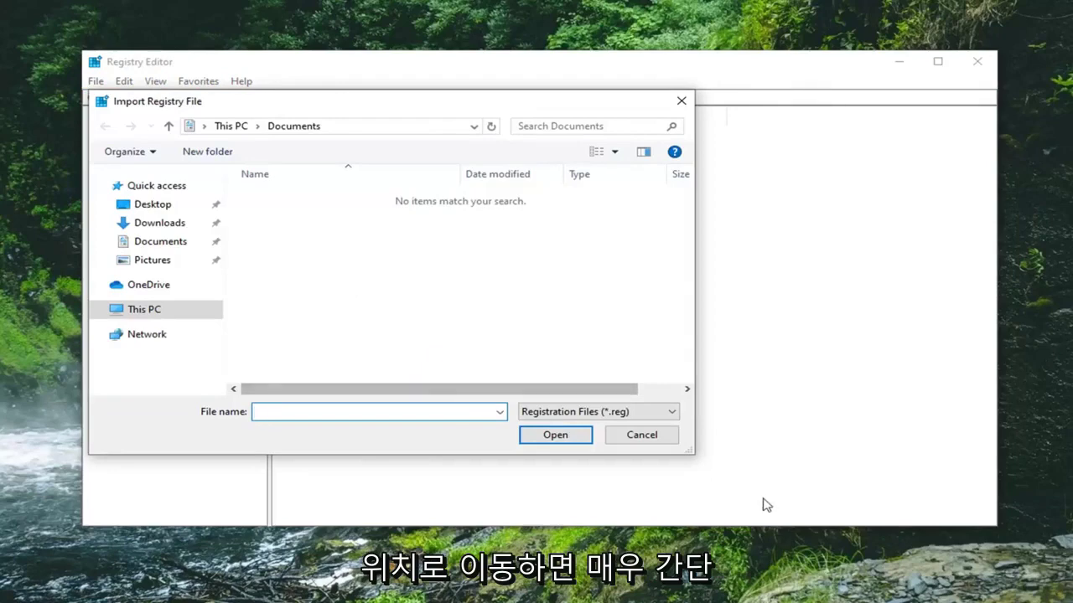
{"action": "left_click", "coordinate": [662, 438]}
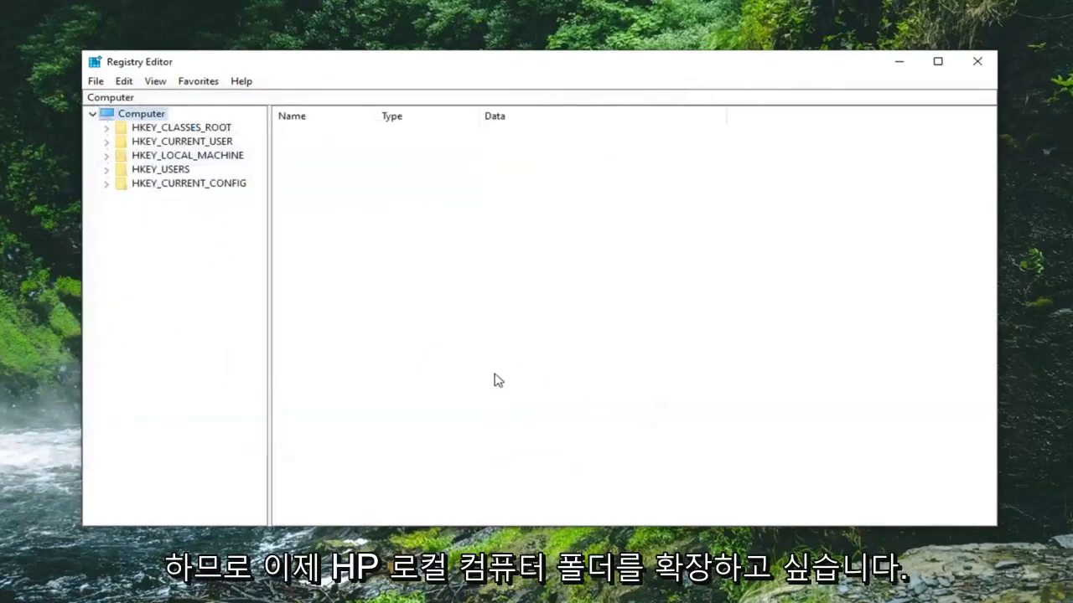
Step: Expand the registry tree down to HKEY_LOCAL_MACHINE\SYSTEM\CurrentControlSet\Control
{"action": "left_click", "coordinate": [210, 158]}
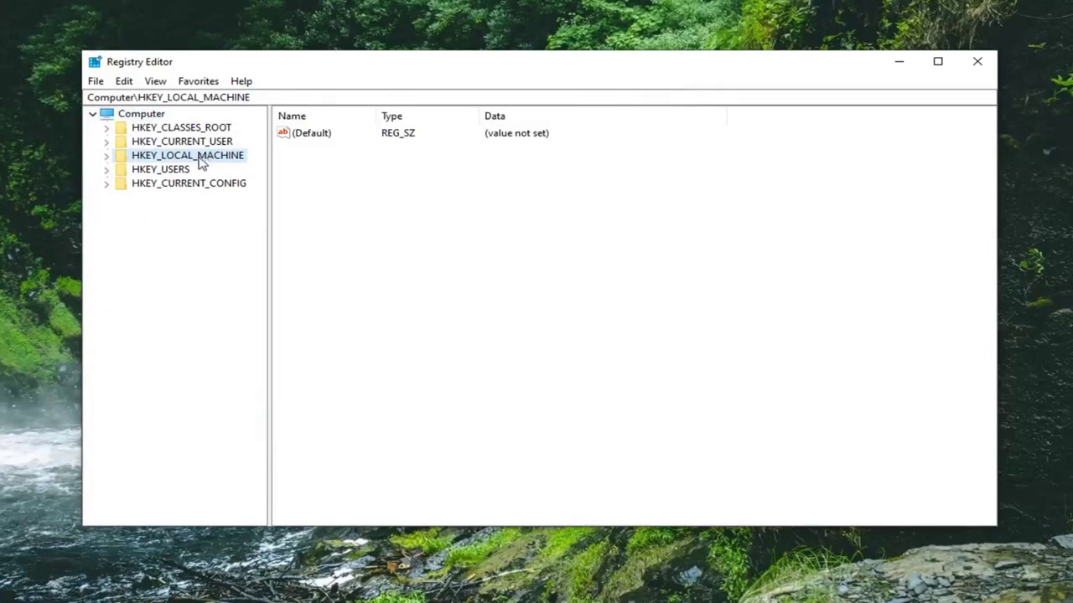
{"action": "double_click", "coordinate": [152, 158]}
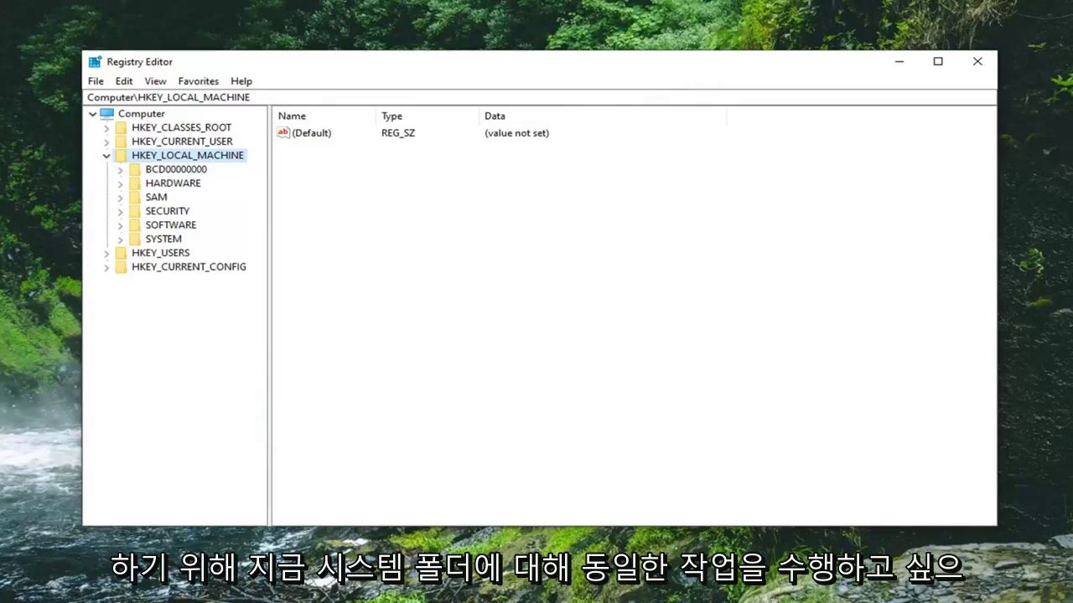
{"action": "double_click", "coordinate": [163, 240]}
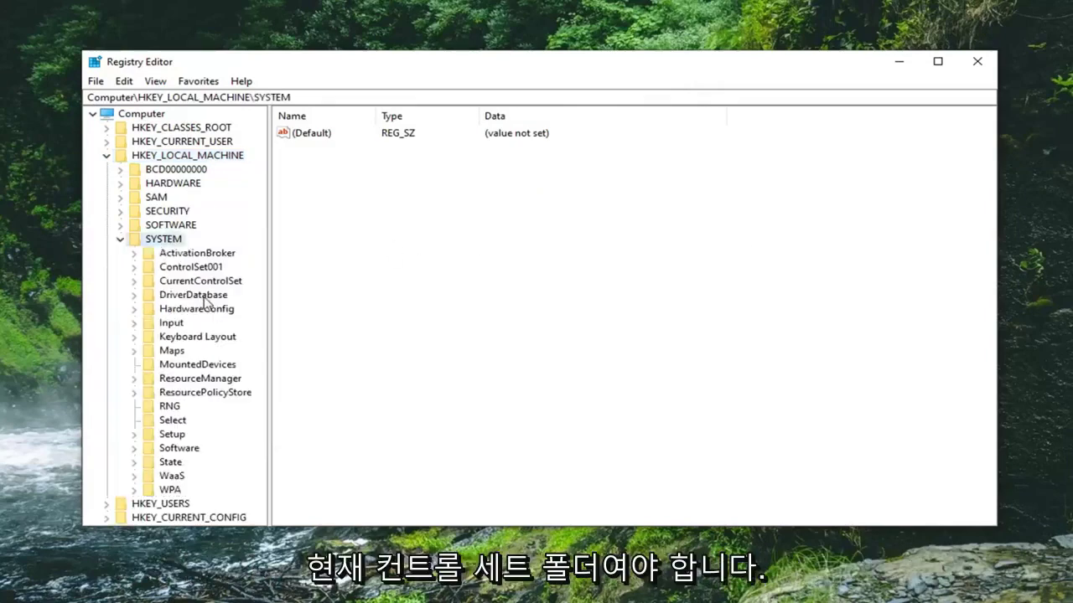
{"action": "double_click", "coordinate": [200, 281]}
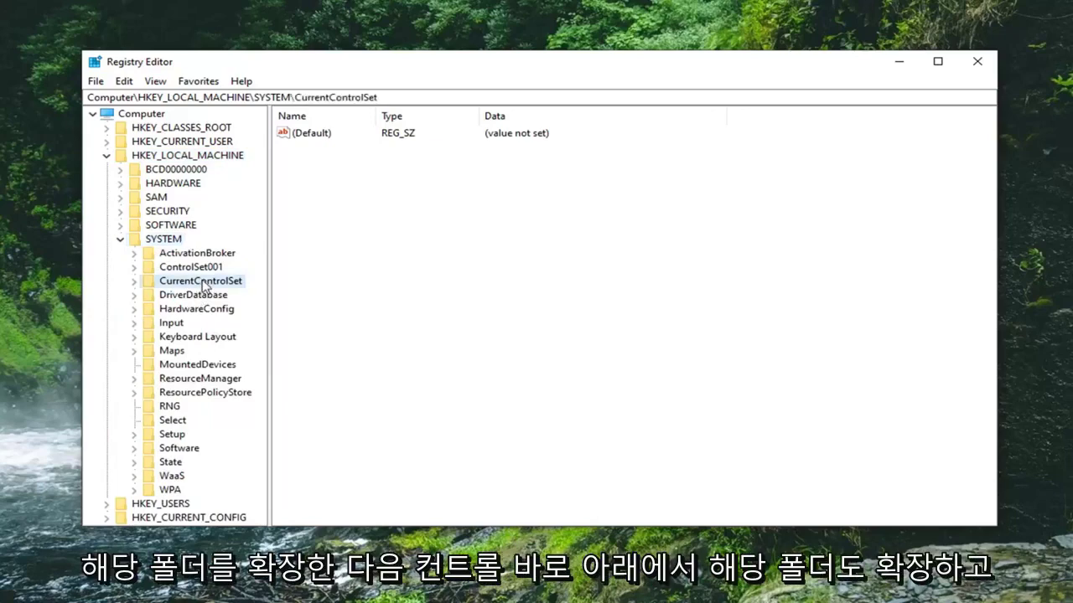
{"action": "left_click", "coordinate": [189, 298]}
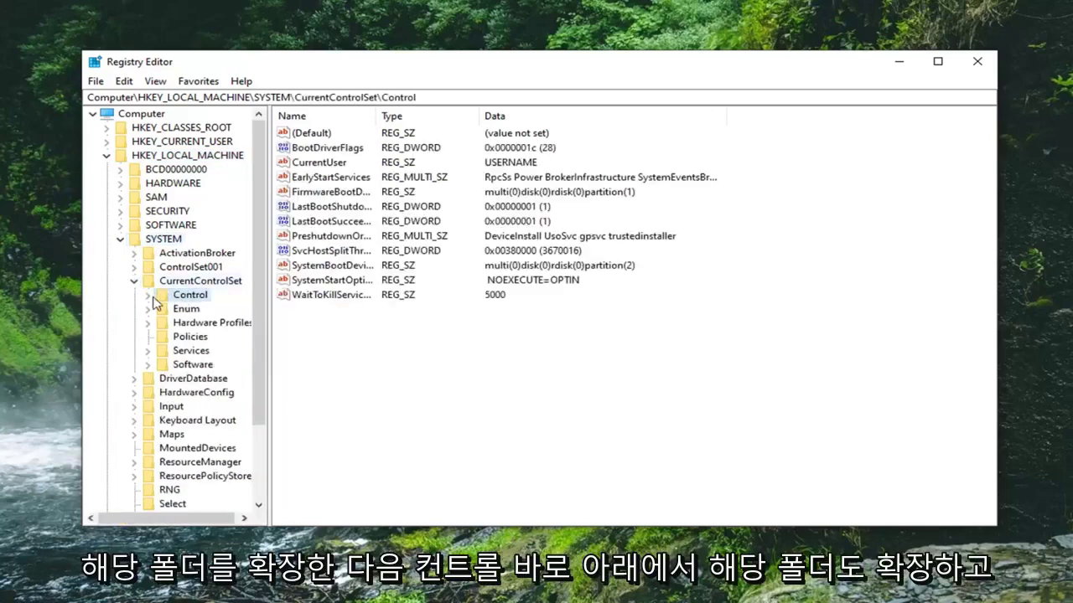
{"action": "double_click", "coordinate": [176, 299]}
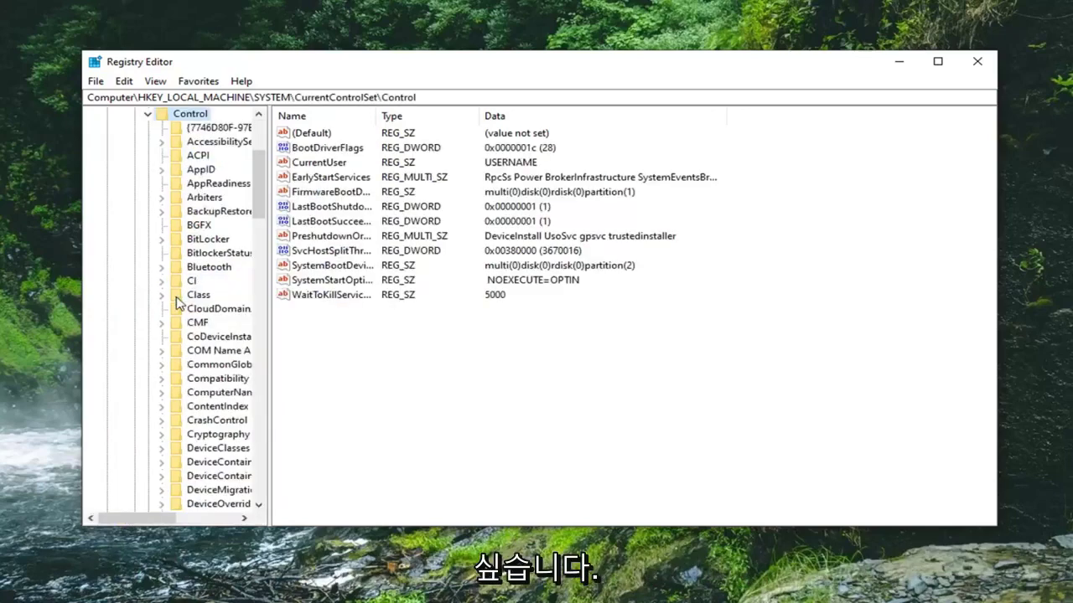
Step: Widen the key tree area, then select and expand the GraphicsDrivers key under Control
{"action": "left_click_drag", "start_coordinate": [269, 297], "coordinate": [409, 297]}
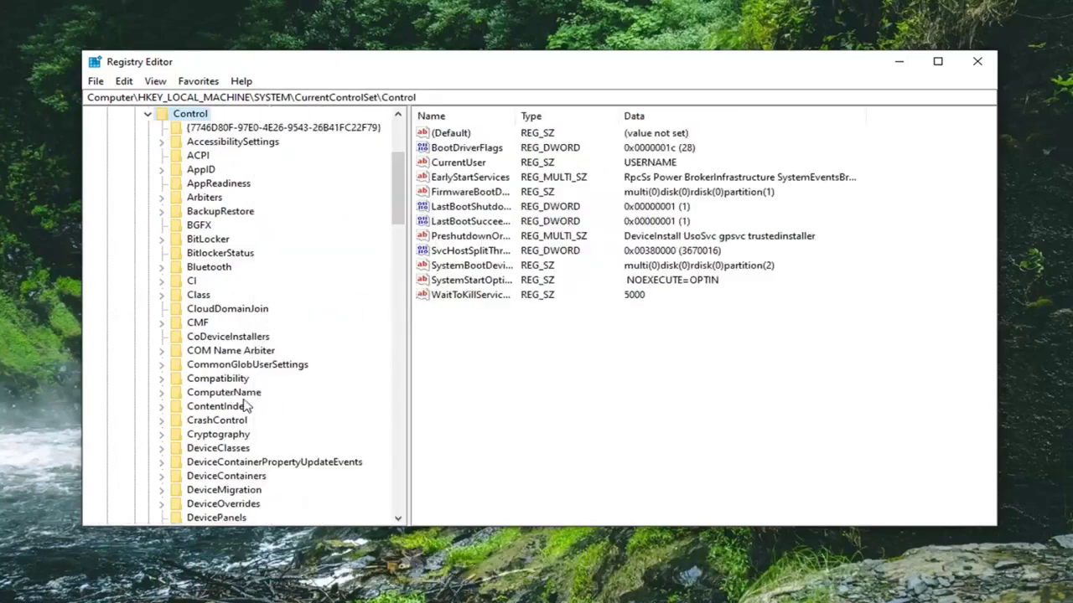
{"action": "scroll", "coordinate": [239, 396], "scroll_direction": "down", "scroll_amount": 7}
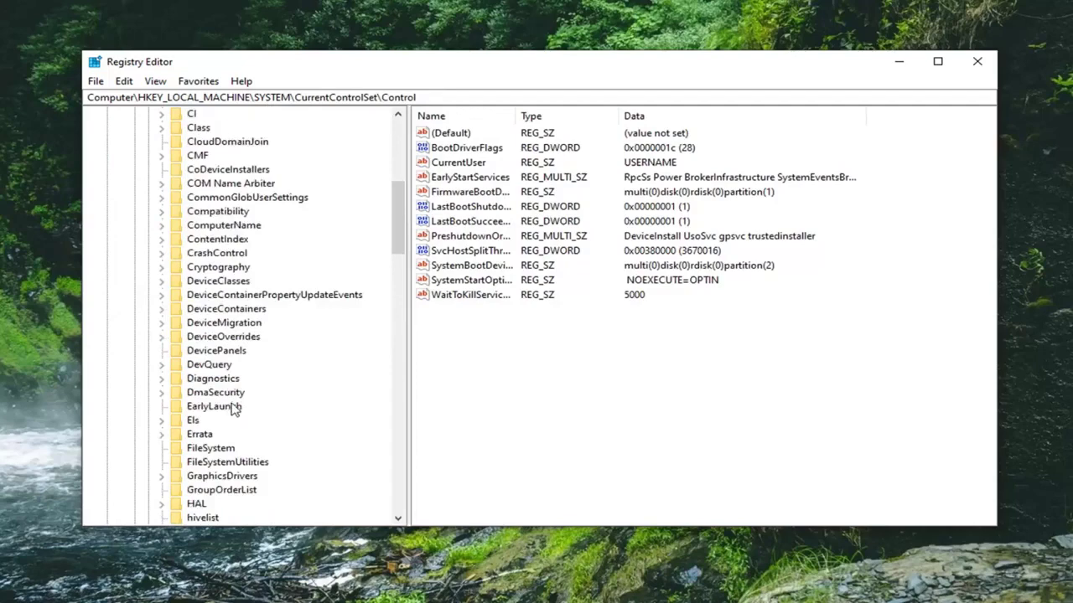
{"action": "left_click", "coordinate": [231, 352]}
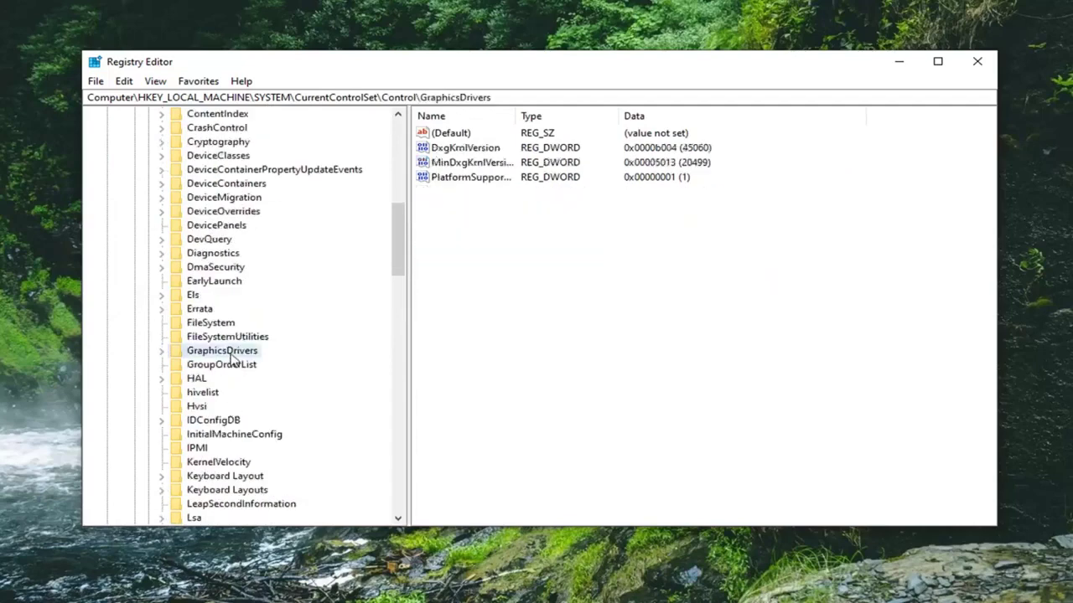
{"action": "left_click", "coordinate": [162, 351]}
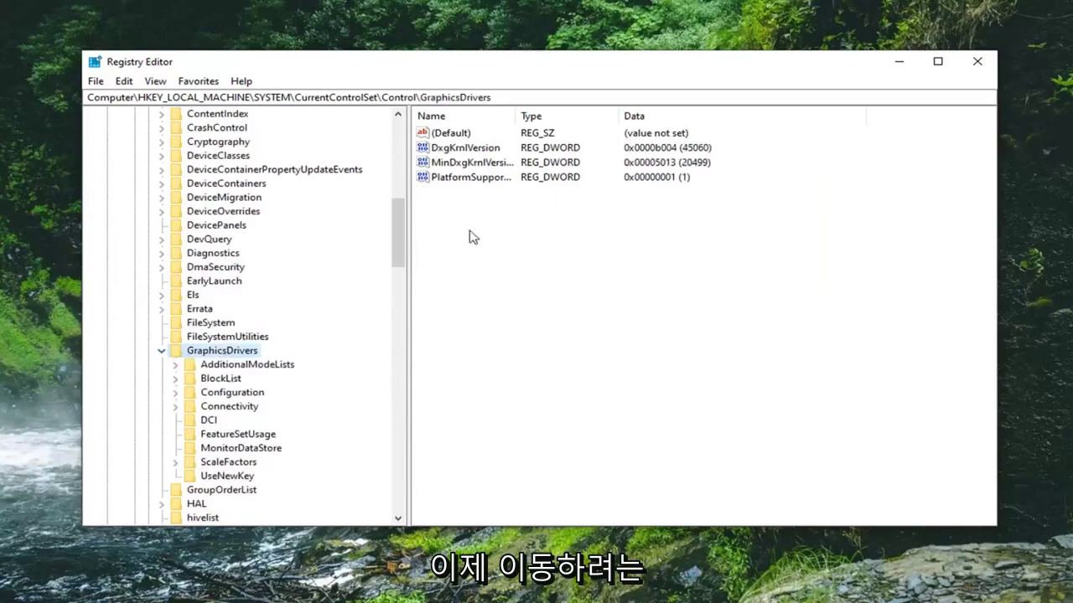
Step: Create a new DWORD (32-bit) value named TdrLevel in the GraphicsDrivers key
{"action": "right_click", "coordinate": [449, 211]}
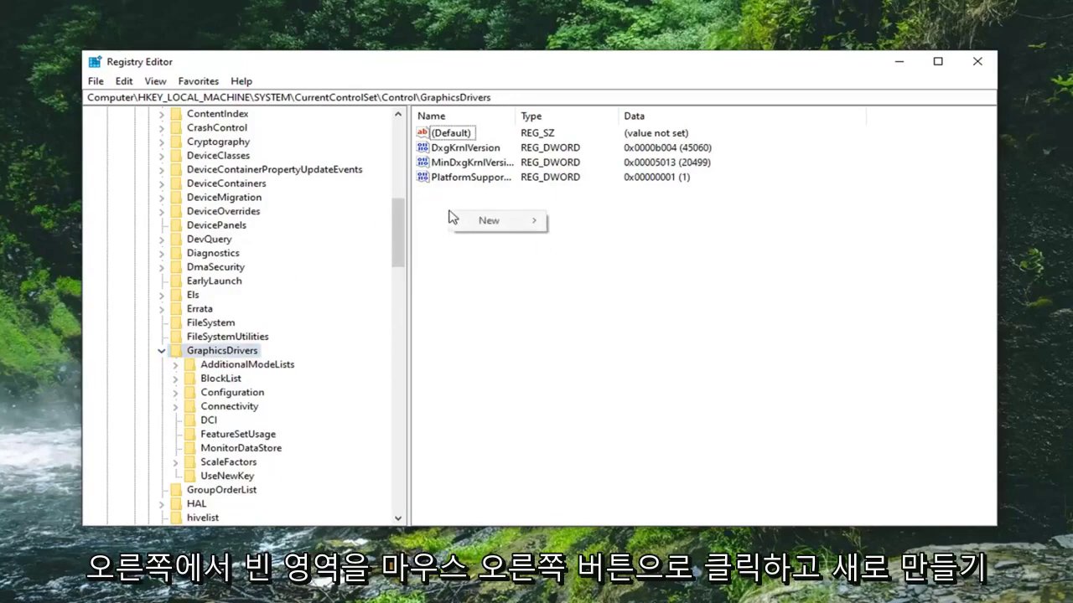
{"action": "mouse_move", "coordinate": [479, 221]}
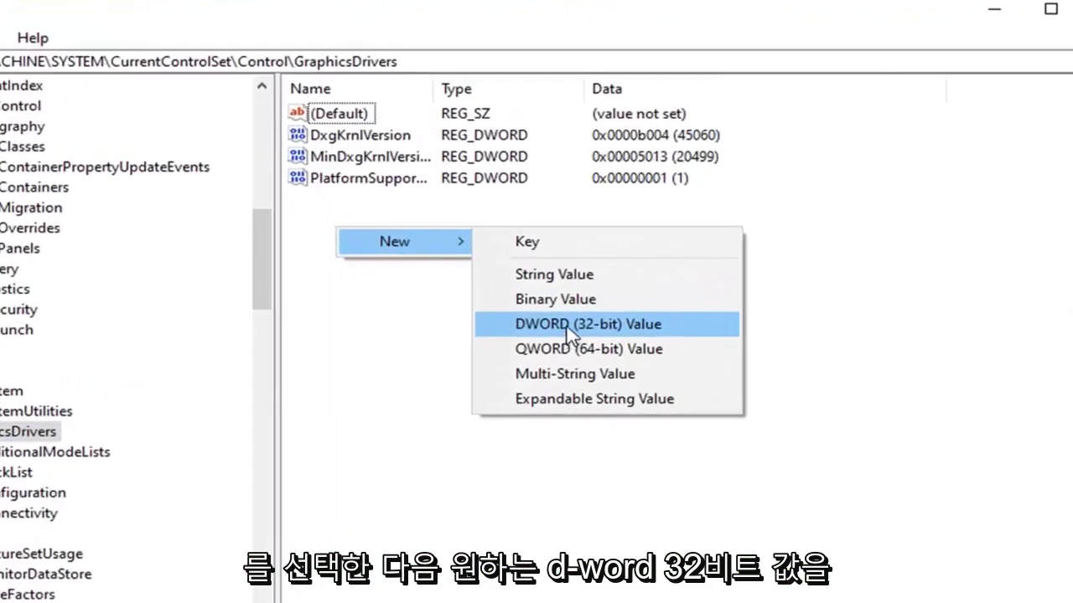
{"action": "left_click", "coordinate": [570, 325]}
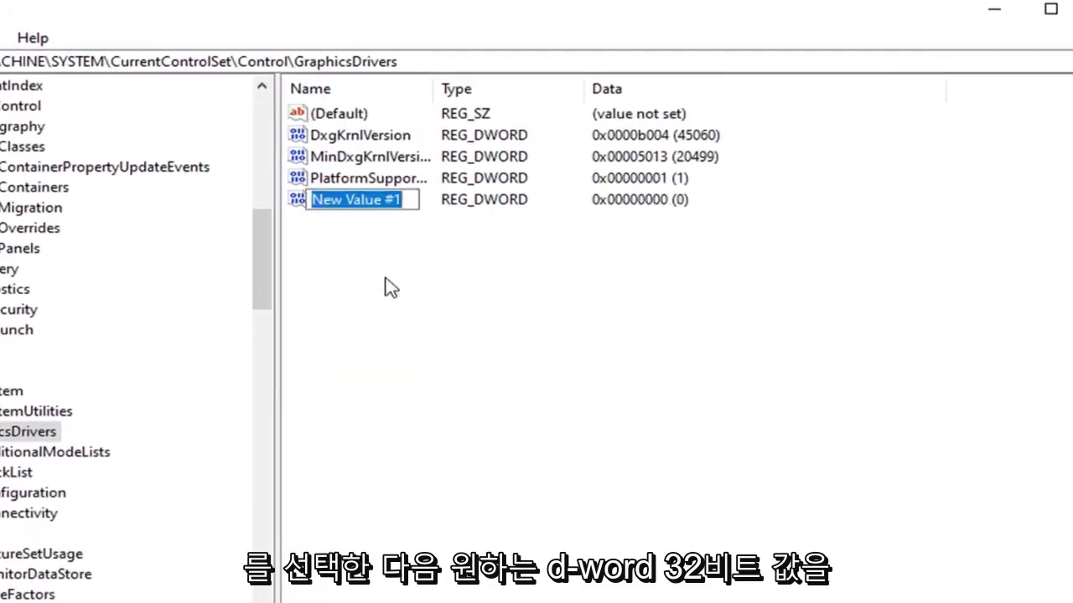
{"action": "type", "text": "Td"}
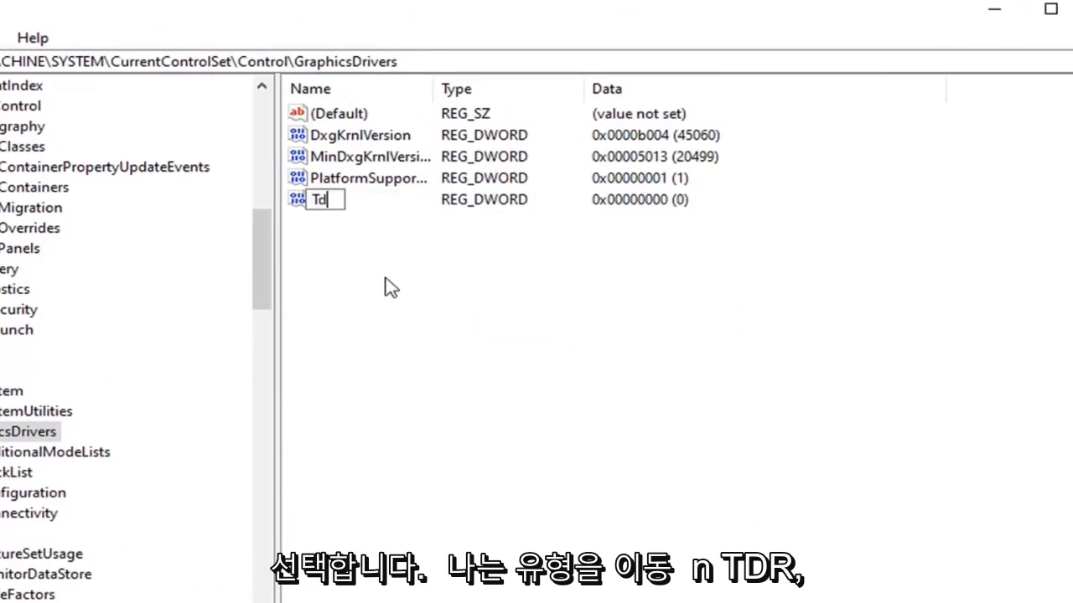
{"action": "type", "text": "rLevel"}
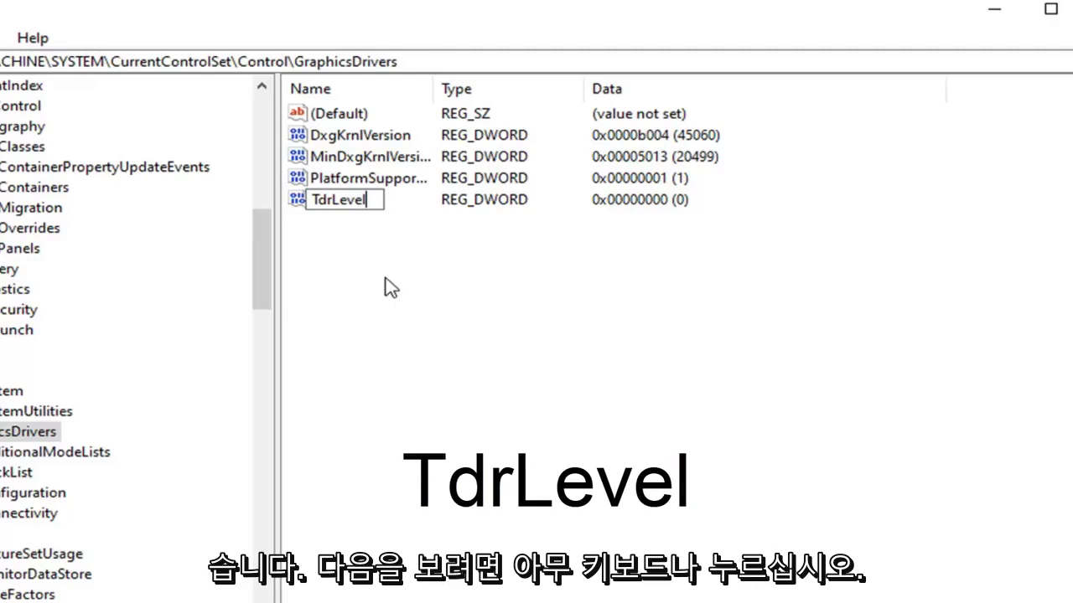
{"action": "key", "text": "Return"}
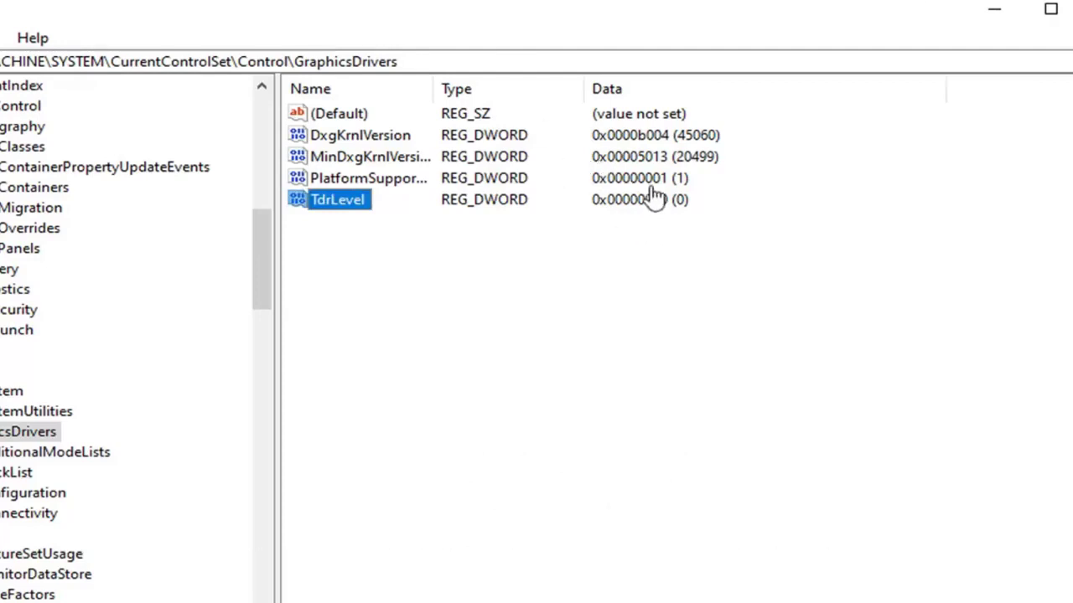
Step: Open the TdrLevel value for editing and accept value data 0 with the Hexadecimal base
{"action": "double_click", "coordinate": [337, 205]}
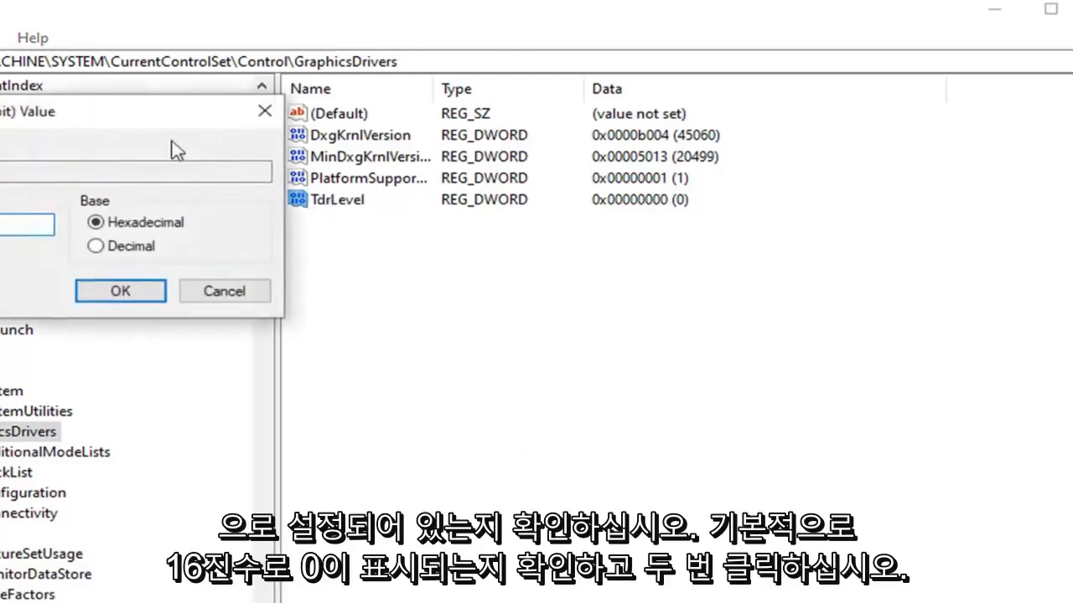
{"action": "left_click_drag", "start_coordinate": [139, 117], "coordinate": [467, 204]}
{"action": "left_click", "coordinate": [243, 303]}
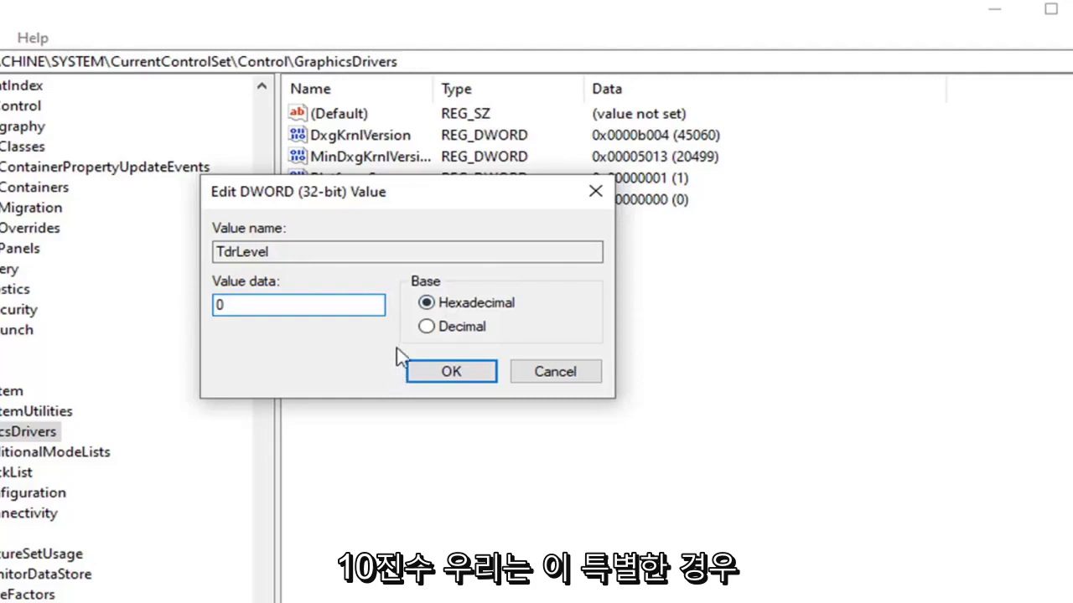
{"action": "left_click", "coordinate": [426, 326]}
{"action": "left_click", "coordinate": [426, 302]}
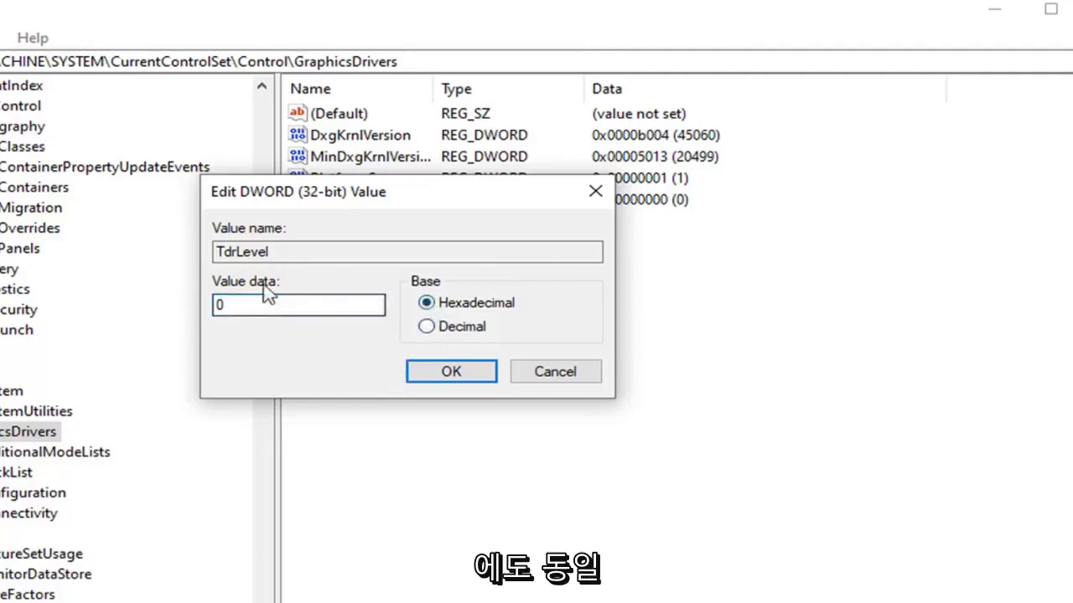
{"action": "left_click_drag", "start_coordinate": [282, 199], "coordinate": [364, 267]}
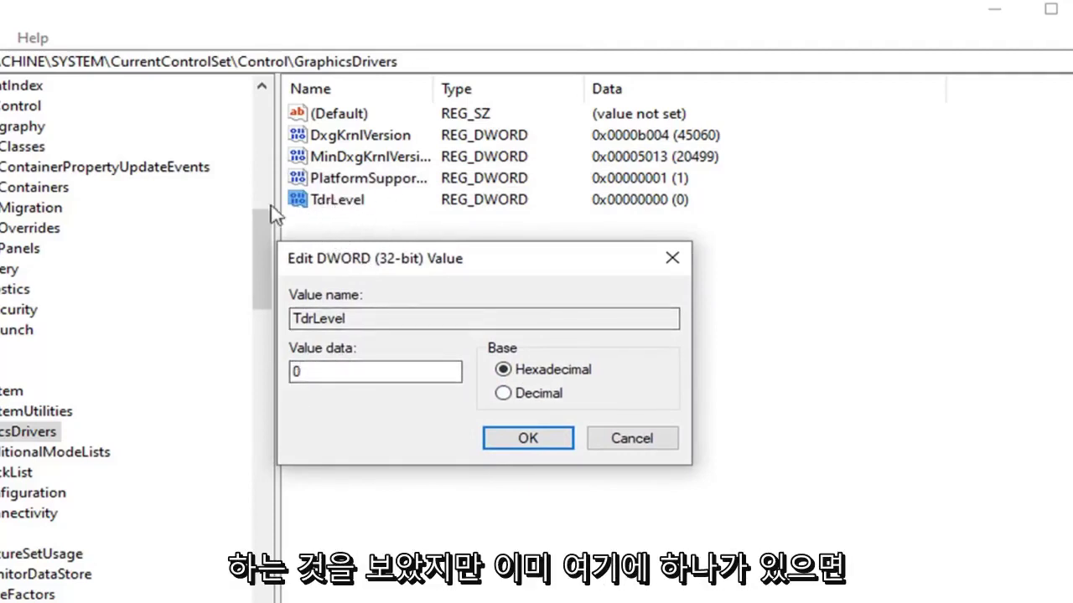
{"action": "left_click", "coordinate": [526, 440]}
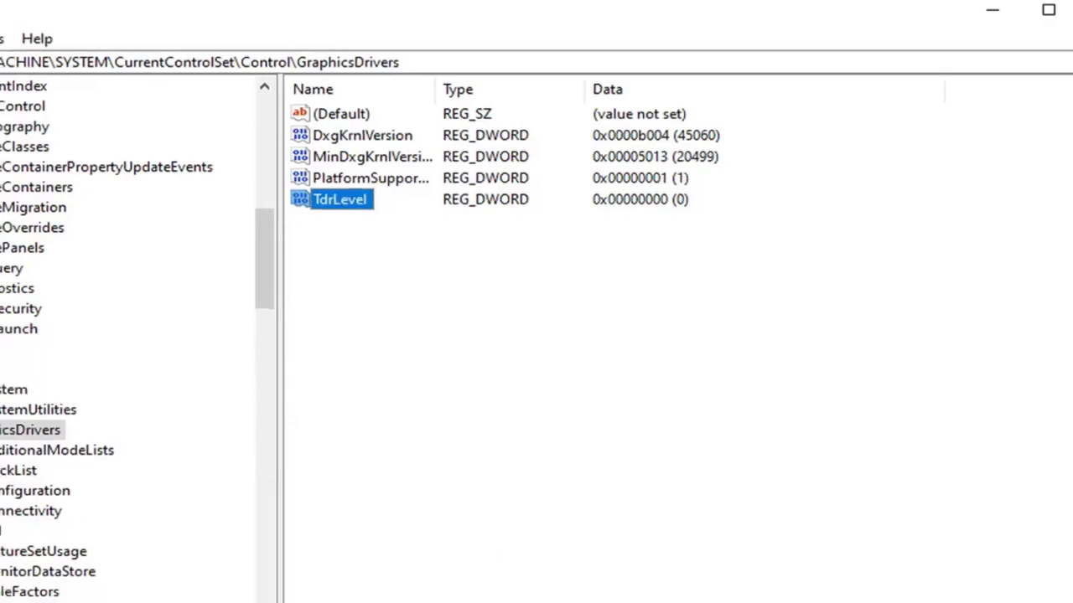
Step: Collapse the expanded keys from Control up to HKEY_LOCAL_MACHINE, select Computer, and close Registry Editor
{"action": "left_click", "coordinate": [0, 432]}
{"action": "scroll", "coordinate": [0, 370], "scroll_direction": "up", "scroll_amount": 15}
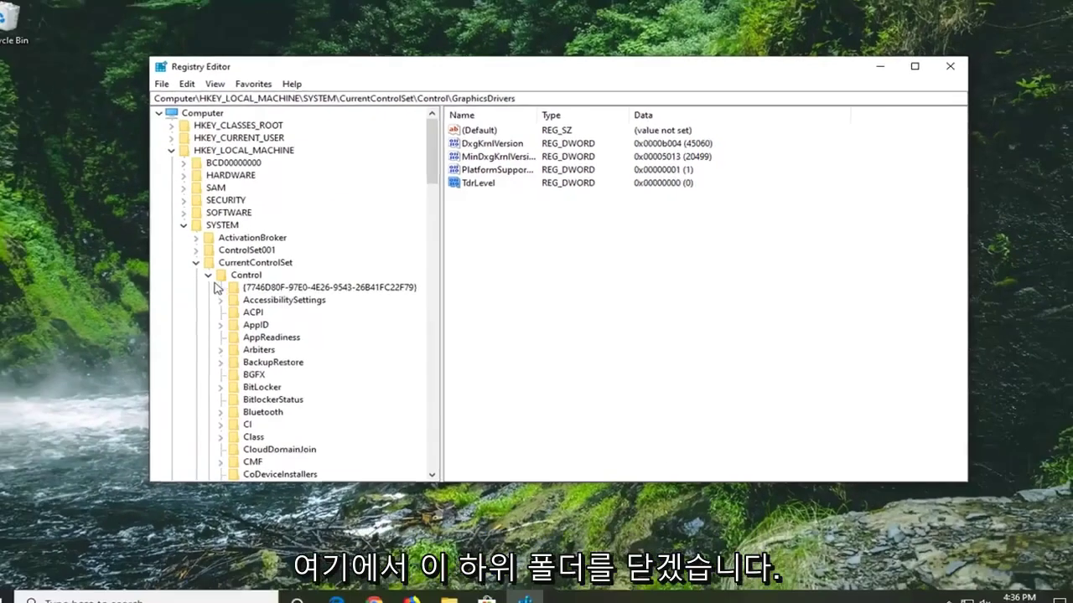
{"action": "left_click", "coordinate": [208, 275]}
{"action": "left_click", "coordinate": [195, 262]}
{"action": "left_click", "coordinate": [184, 225]}
{"action": "left_click", "coordinate": [171, 150]}
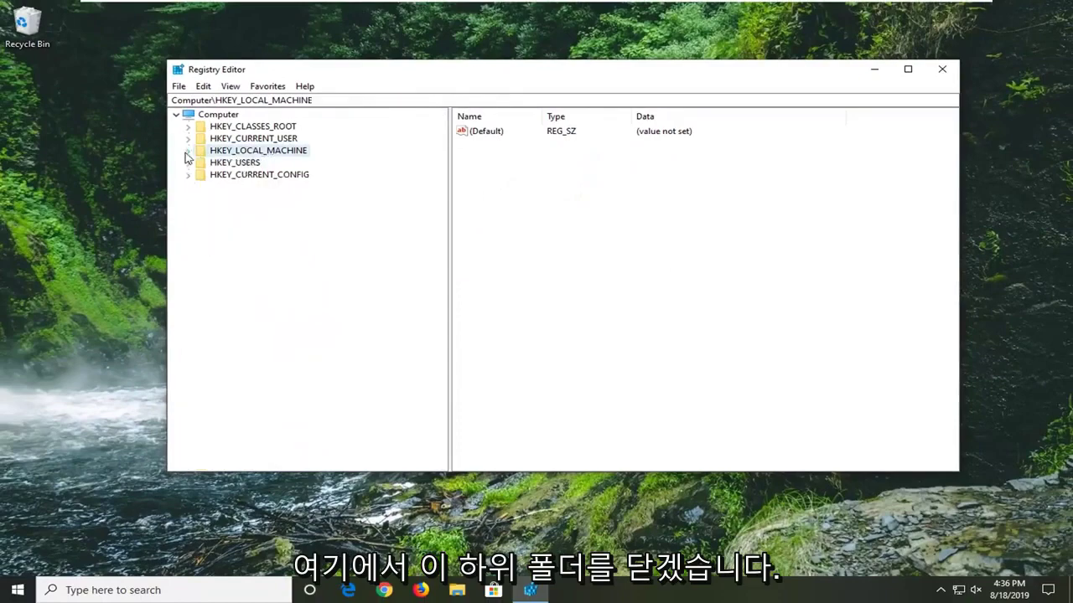
{"action": "left_click", "coordinate": [216, 114]}
{"action": "left_click", "coordinate": [941, 70]}
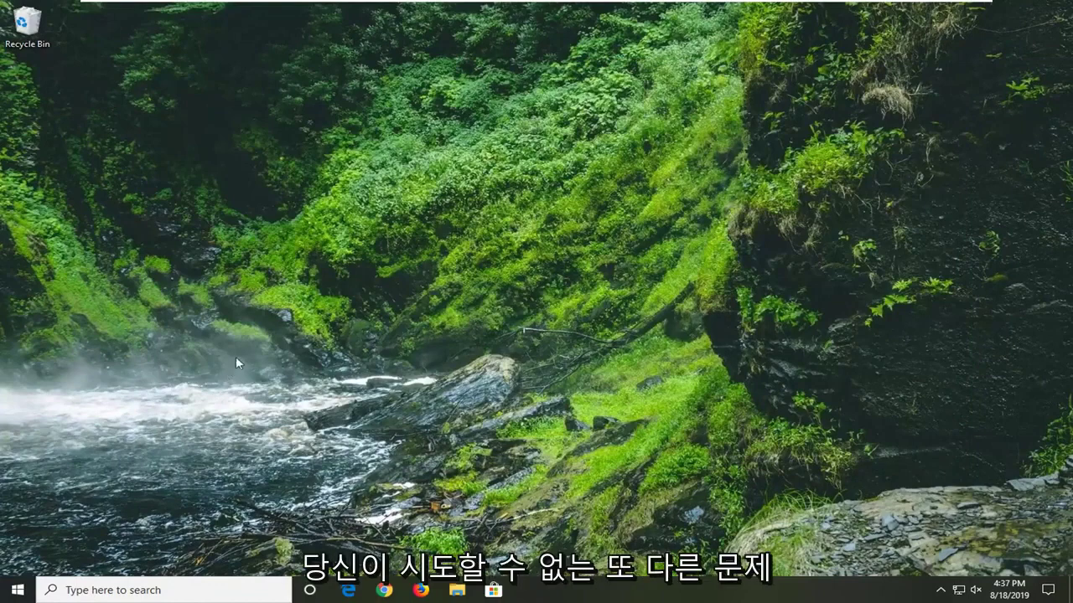
Step: Search Windows for "device manager", open Device Manager, and reposition its window on the desktop
{"action": "left_click", "coordinate": [17, 590]}
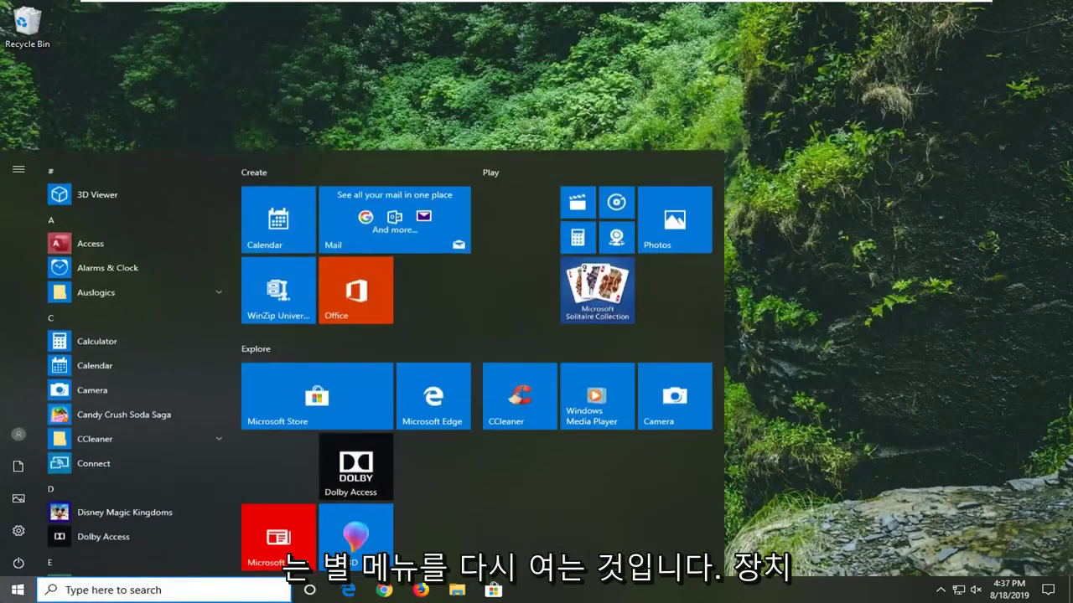
{"action": "type", "text": "device manager"}
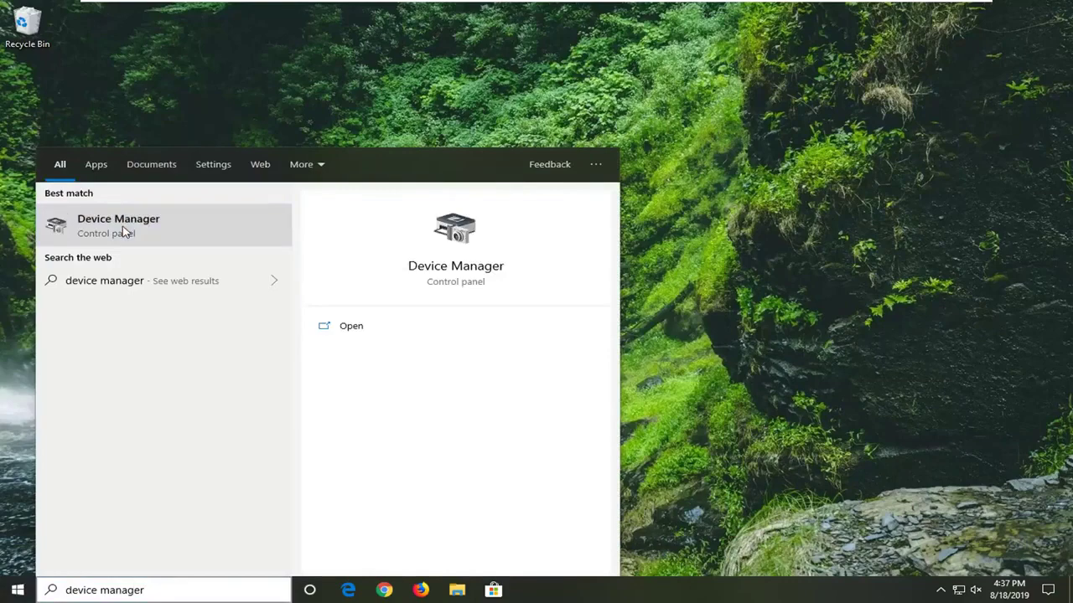
{"action": "left_click", "coordinate": [123, 232]}
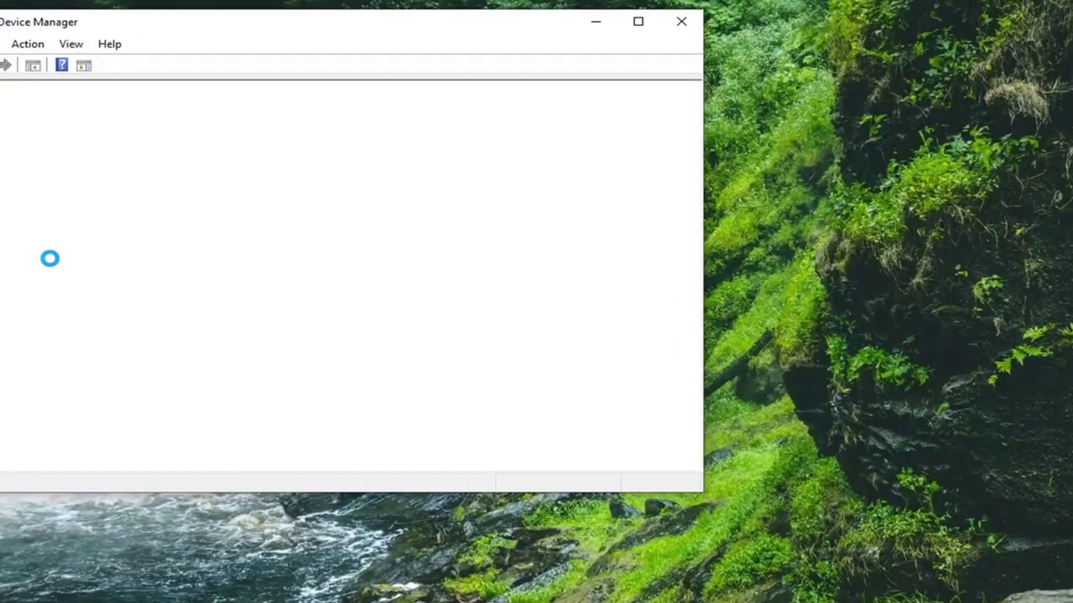
{"action": "left_click_drag", "start_coordinate": [328, 42], "coordinate": [440, 54]}
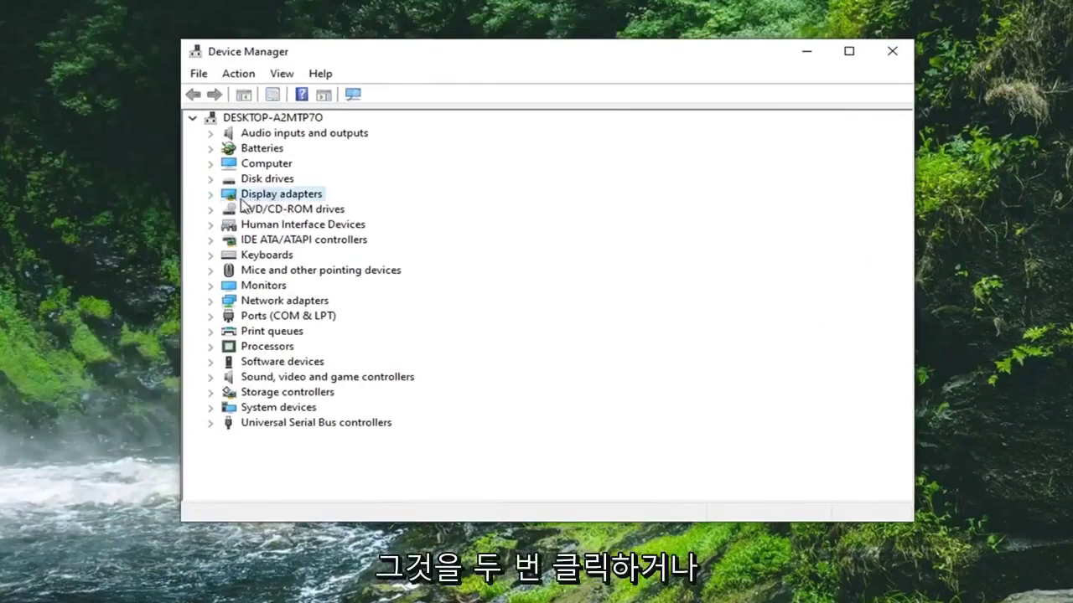
Step: Expand Display adapters, run an automatic driver update search for VMware SVGA 3D, and close the update wizard
{"action": "left_click", "coordinate": [211, 195]}
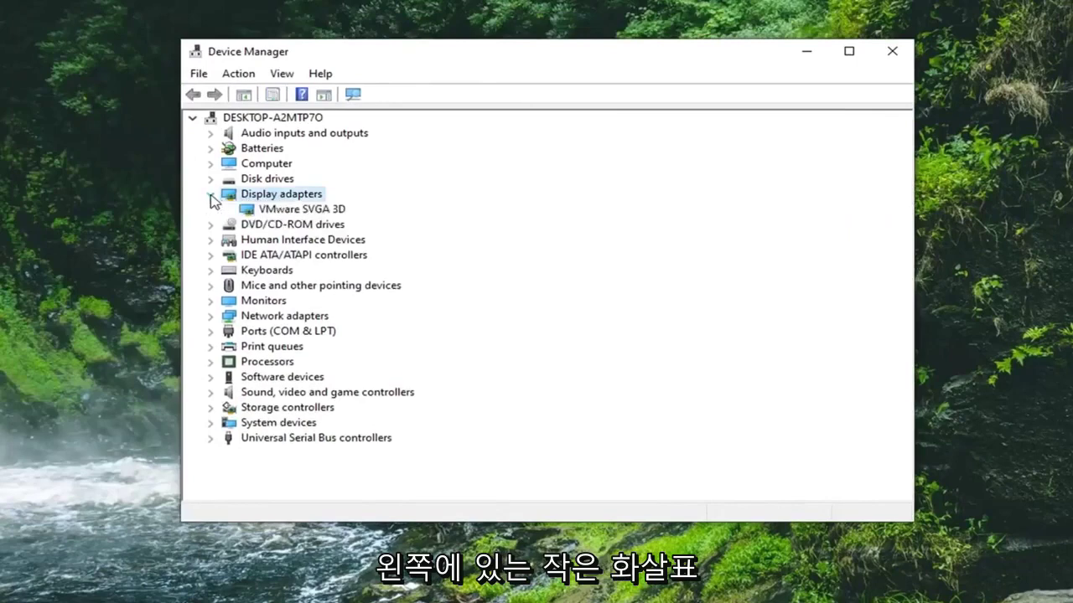
{"action": "left_click", "coordinate": [295, 213]}
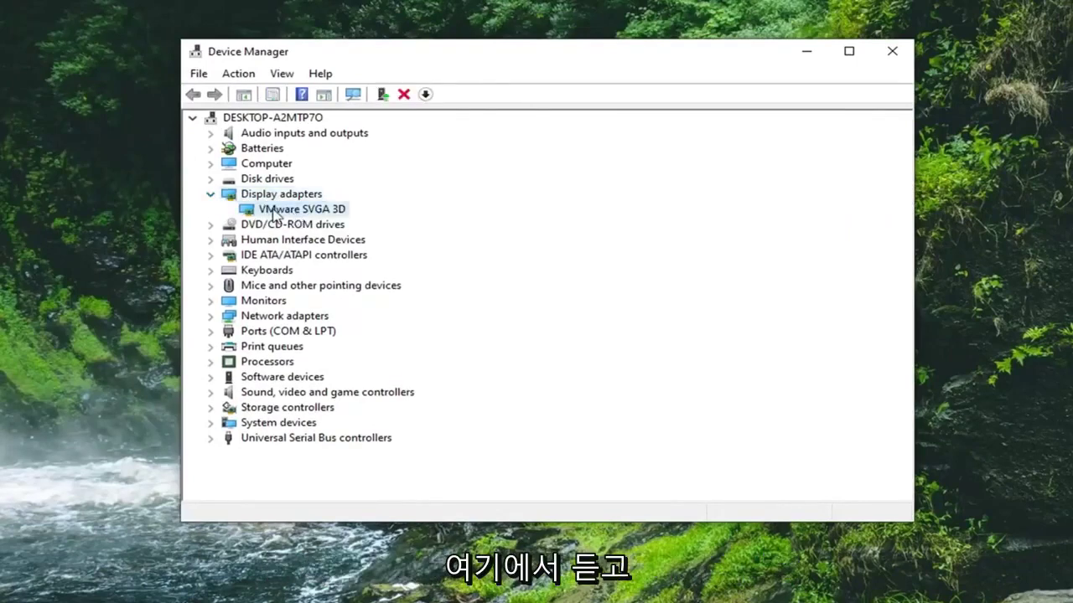
{"action": "right_click", "coordinate": [272, 214]}
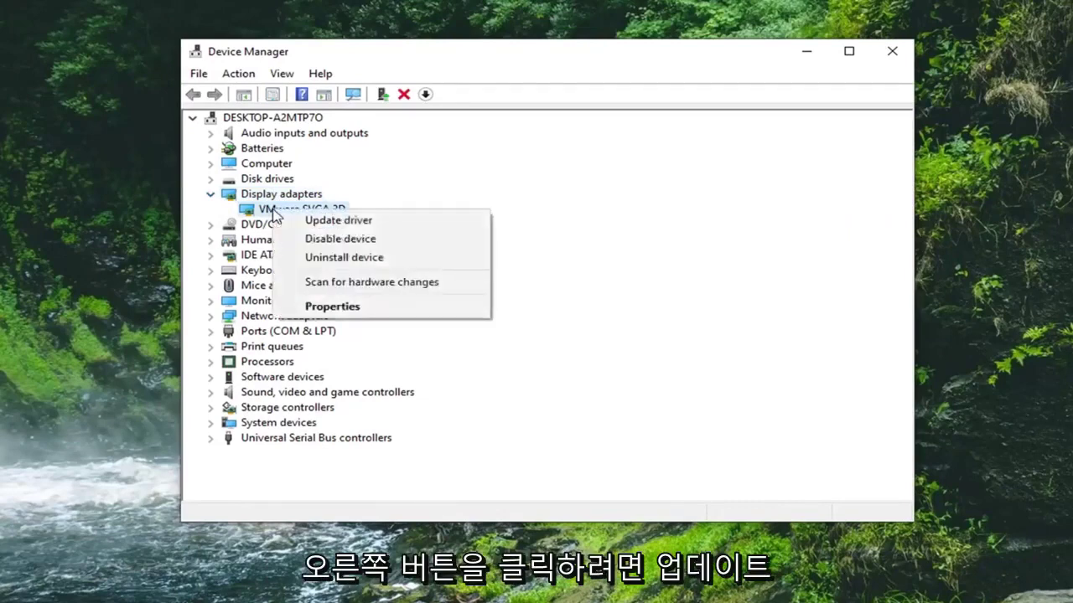
{"action": "left_click", "coordinate": [341, 219]}
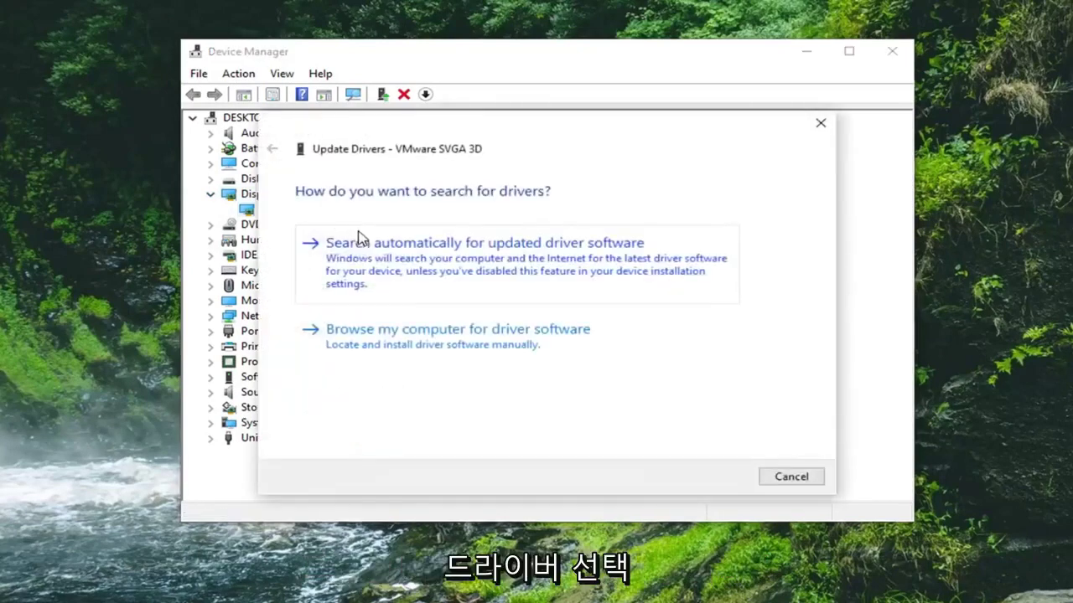
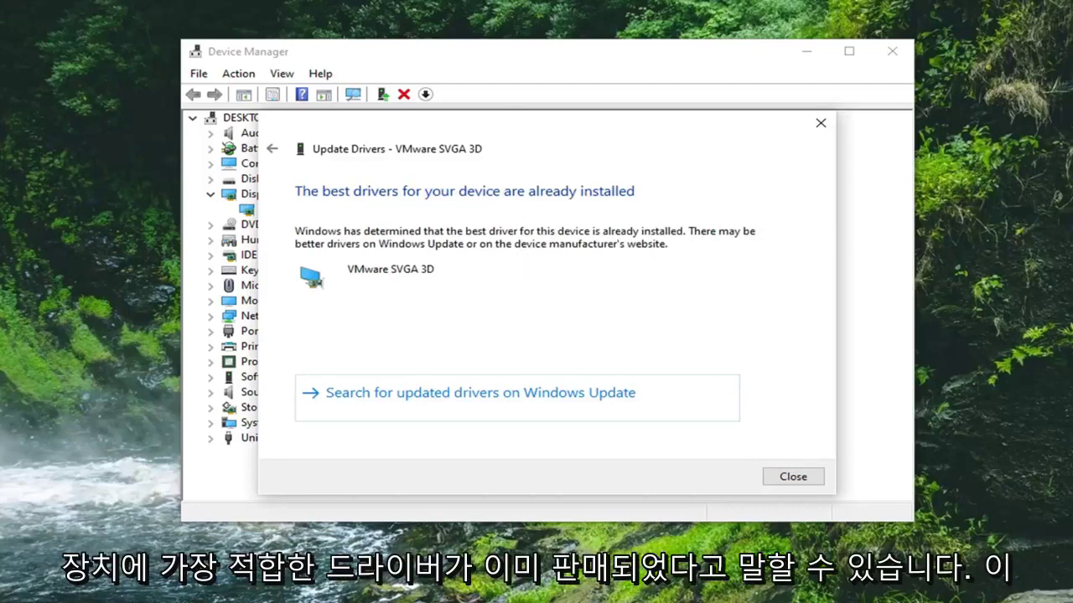
{"action": "left_click", "coordinate": [797, 476]}
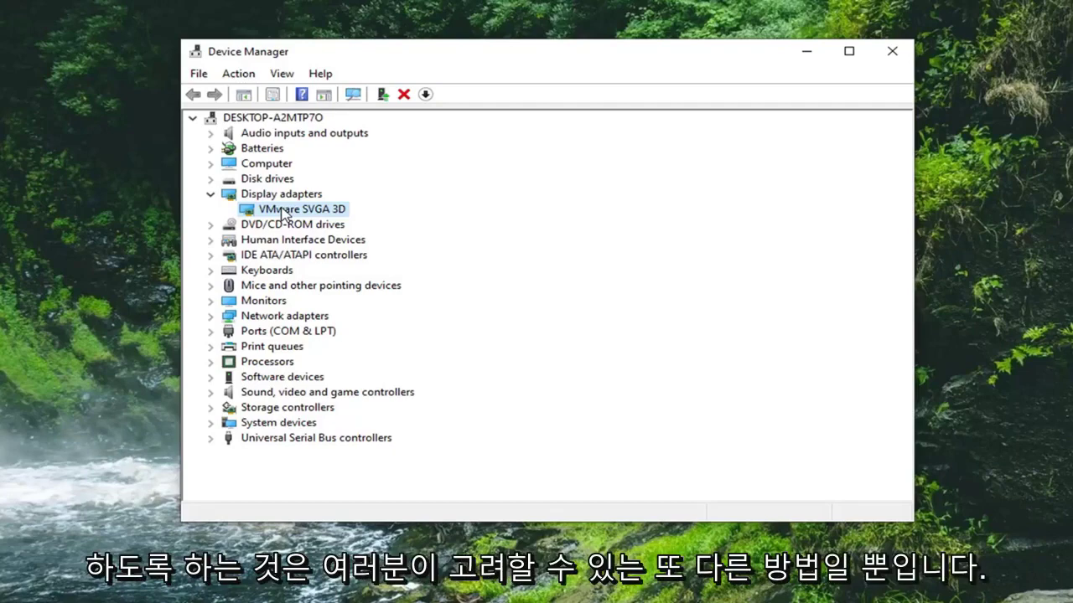
Step: Collapse the Display adapters category and close Device Manager
{"action": "left_click", "coordinate": [211, 194]}
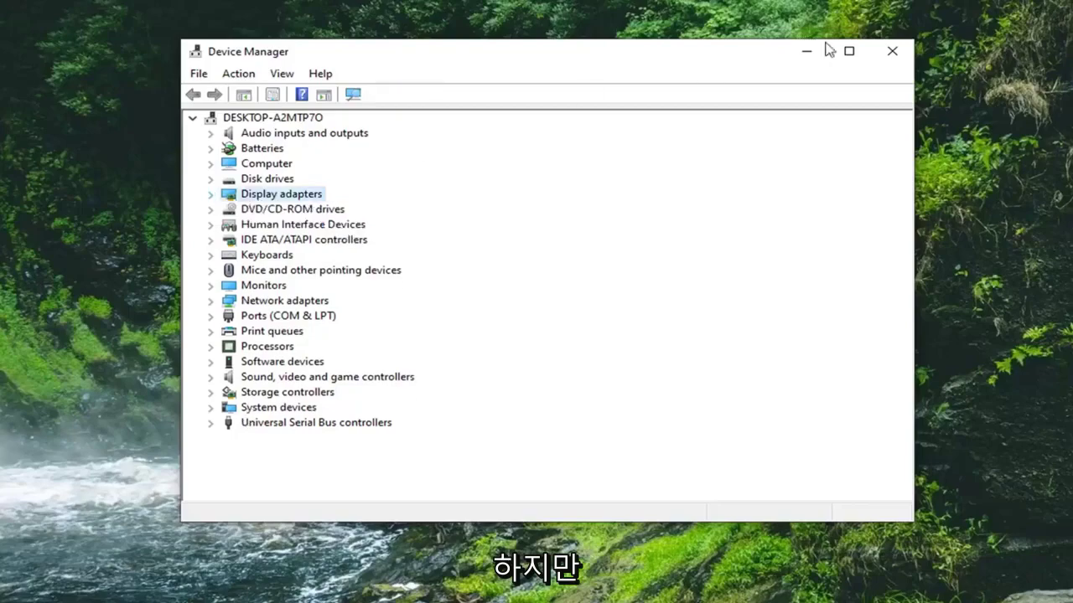
{"action": "left_click", "coordinate": [892, 54]}
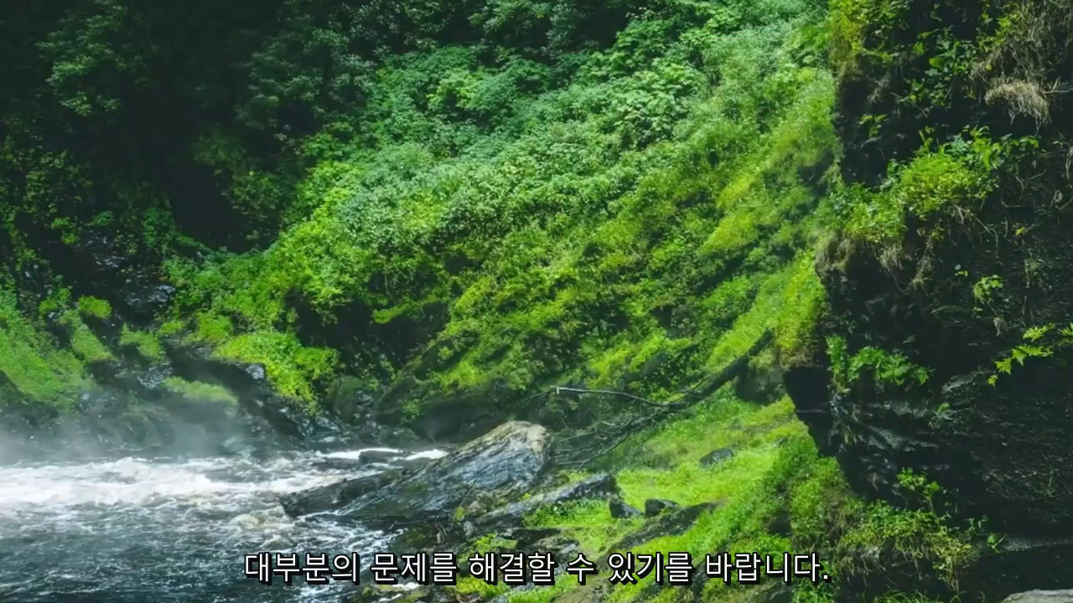